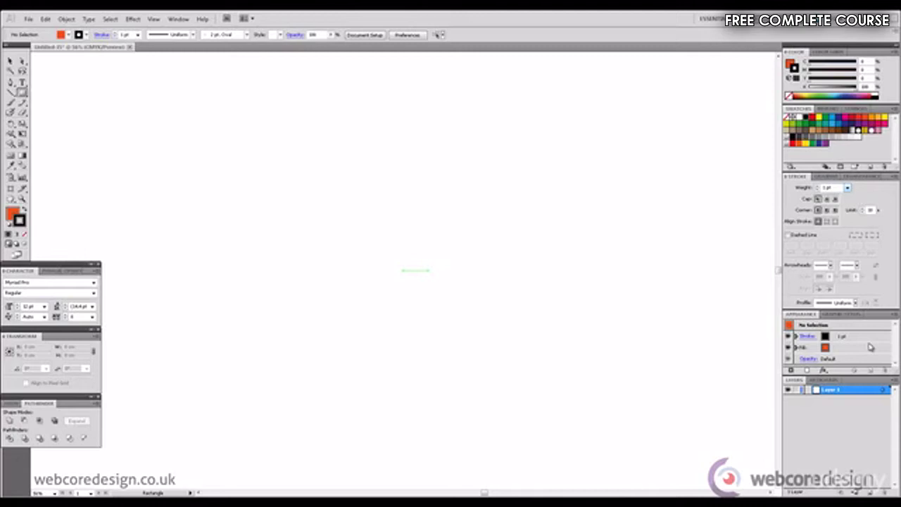
- Draw an orange square, then a wide rectangle about 24.6 × 9.3 cm to its right
{"action": "left_click", "coordinate": [21, 93]}
{"action": "left_click_drag", "start_coordinate": [299, 148], "coordinate": [417, 267]}
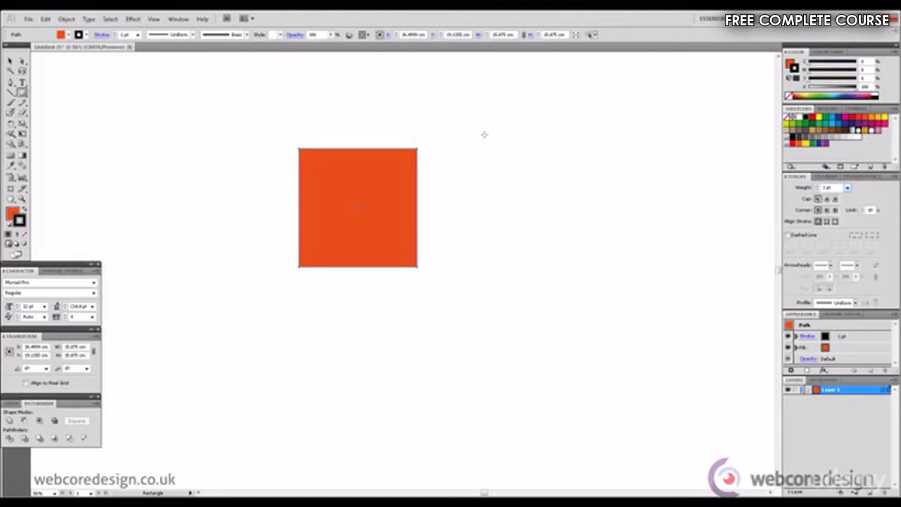
{"action": "left_click_drag", "start_coordinate": [484, 135], "coordinate": [664, 204]}
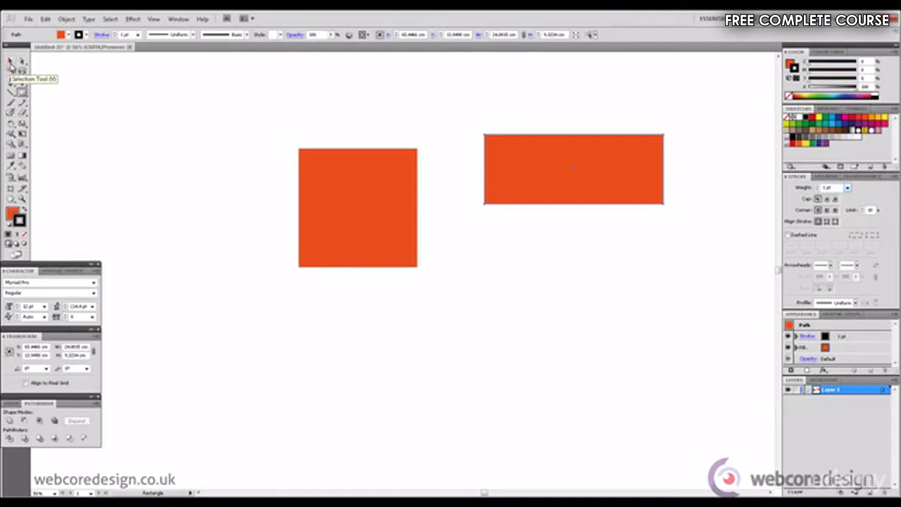
{"action": "left_click", "coordinate": [11, 63]}
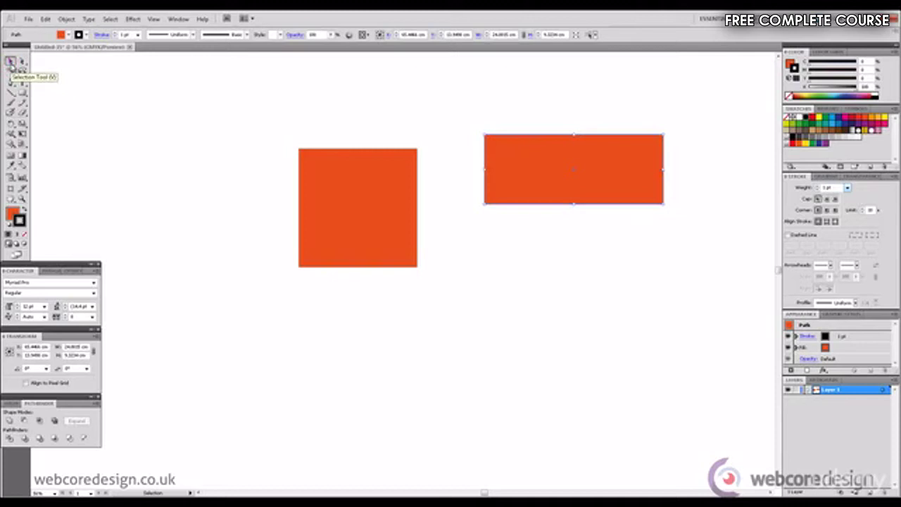
{"action": "left_click", "coordinate": [353, 173]}
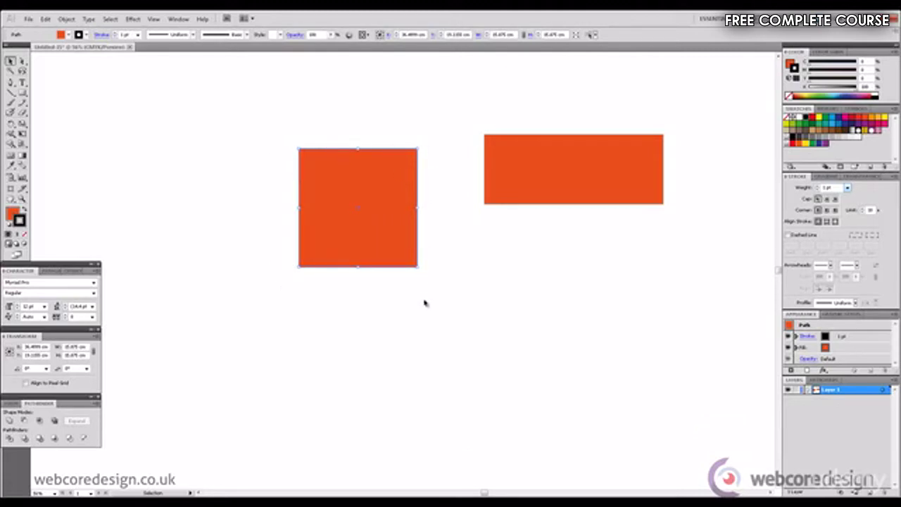
{"action": "left_click", "coordinate": [459, 126]}
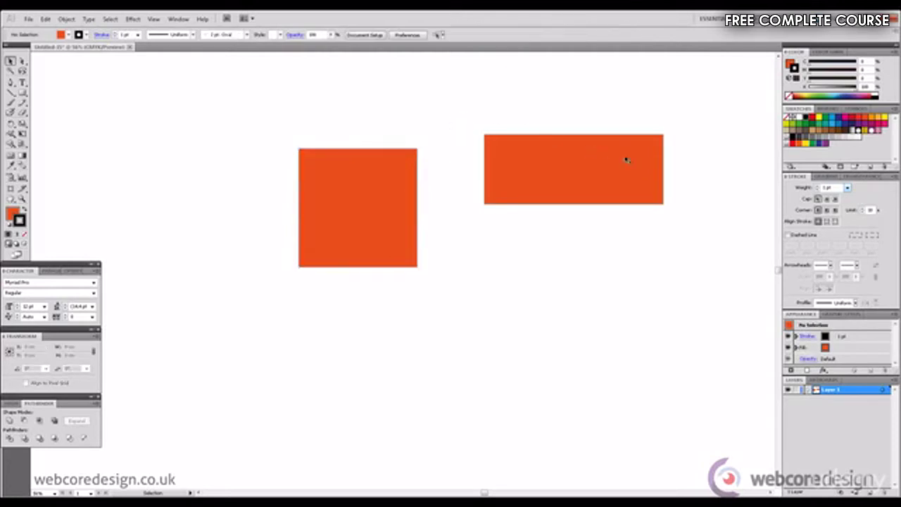
{"action": "left_click", "coordinate": [657, 164]}
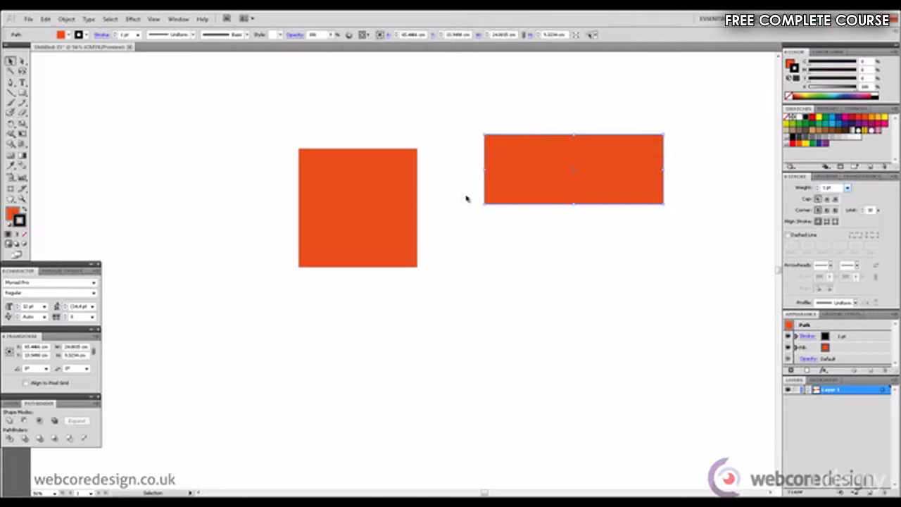
- Move the wide rectangle over the square's lower right and fill it blue
{"action": "left_click", "coordinate": [602, 285]}
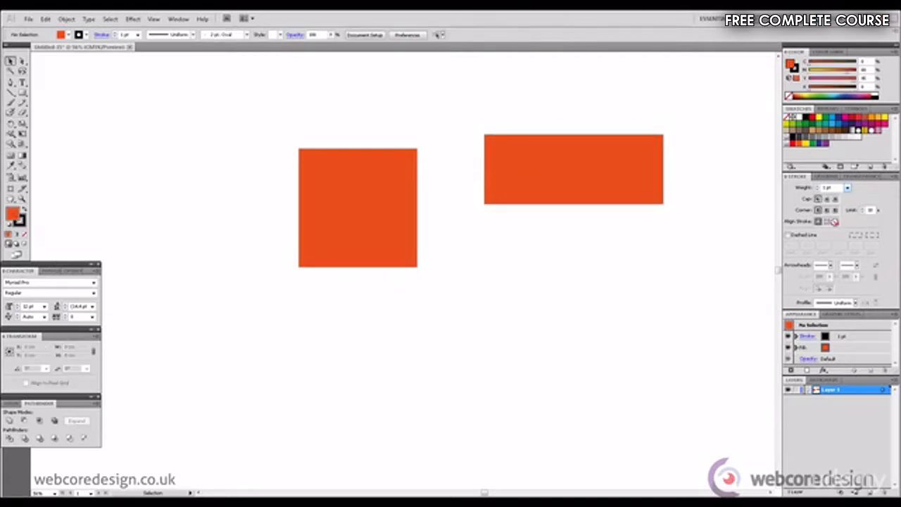
{"action": "left_click", "coordinate": [616, 170]}
{"action": "left_click_drag", "start_coordinate": [596, 183], "coordinate": [479, 262]}
{"action": "left_click", "coordinate": [841, 126]}
- Group the square and blue rectangle, then shift the group right and down
{"action": "left_click_drag", "start_coordinate": [233, 106], "coordinate": [594, 336]}
{"action": "left_click", "coordinate": [66, 19]}
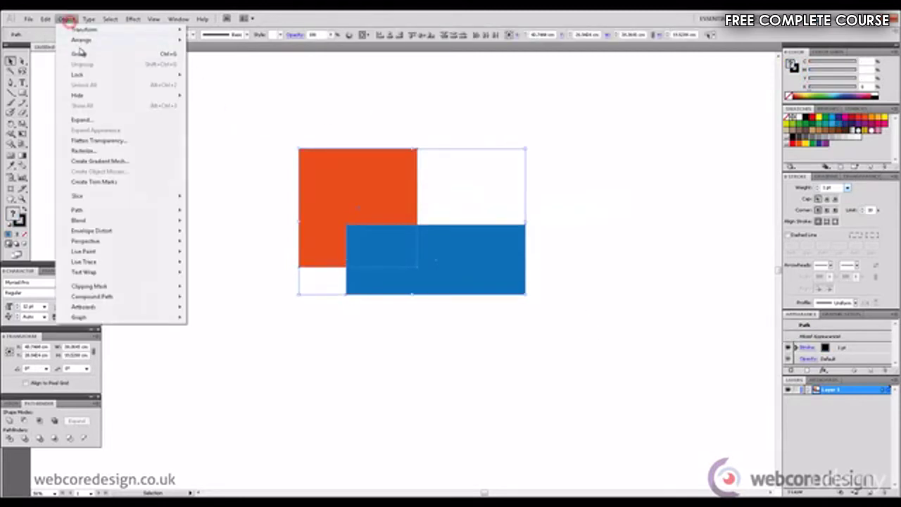
{"action": "key", "text": "Escape"}
{"action": "left_click", "coordinate": [161, 92]}
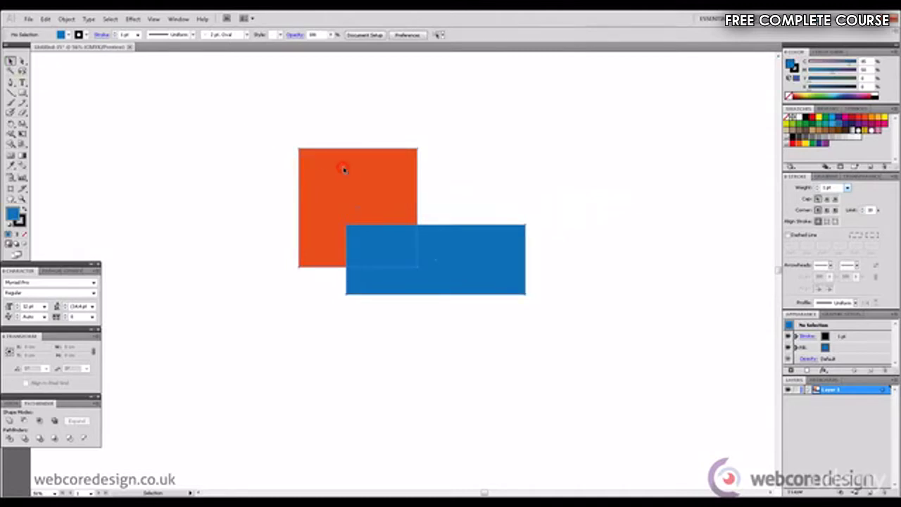
{"action": "left_click_drag", "start_coordinate": [343, 169], "coordinate": [503, 205]}
{"action": "left_click", "coordinate": [447, 101]}
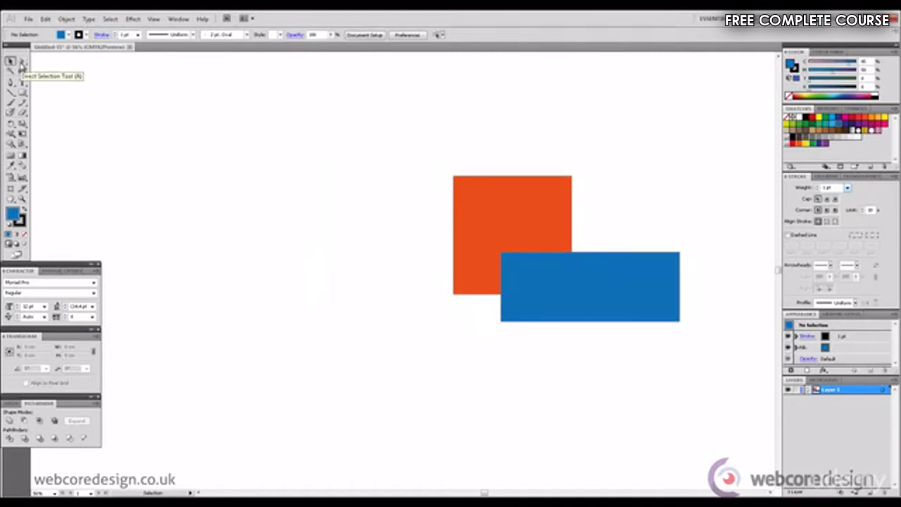
- With Direct Selection, drag only the orange square left, clear of the blue rectangle
{"action": "left_click", "coordinate": [22, 62]}
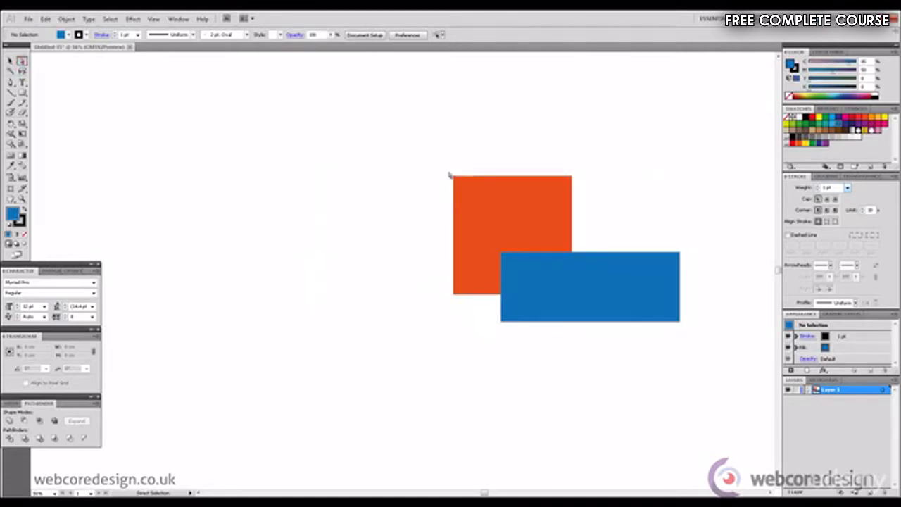
{"action": "left_click", "coordinate": [470, 193]}
{"action": "left_click_drag", "start_coordinate": [495, 199], "coordinate": [332, 204]}
{"action": "left_click", "coordinate": [344, 138]}
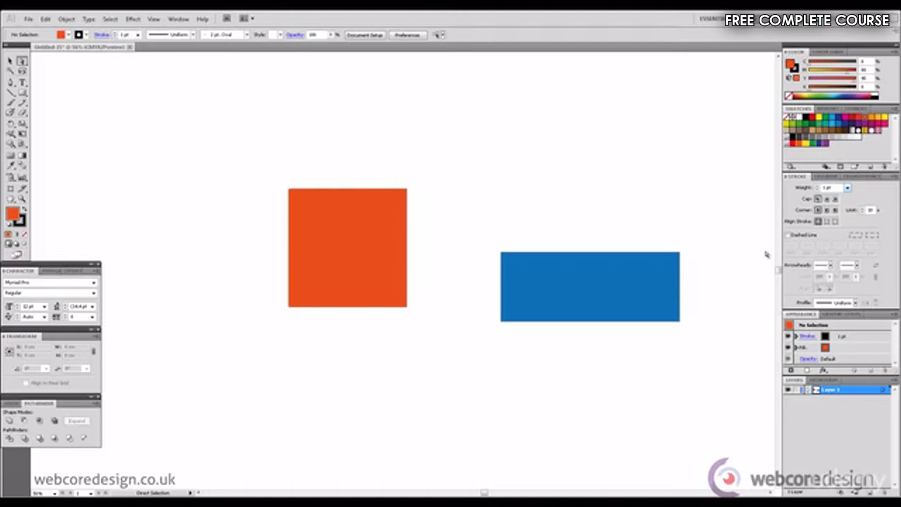
- Select both rectangles and delete them from the artboard
{"action": "key", "text": "shift+e"}
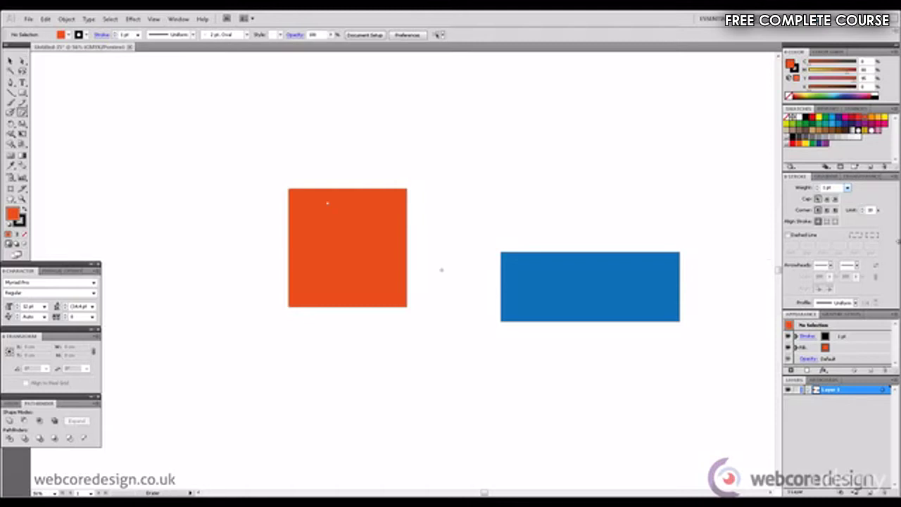
{"action": "left_click_drag", "start_coordinate": [252, 152], "coordinate": [723, 416]}
{"action": "key", "text": "Delete"}
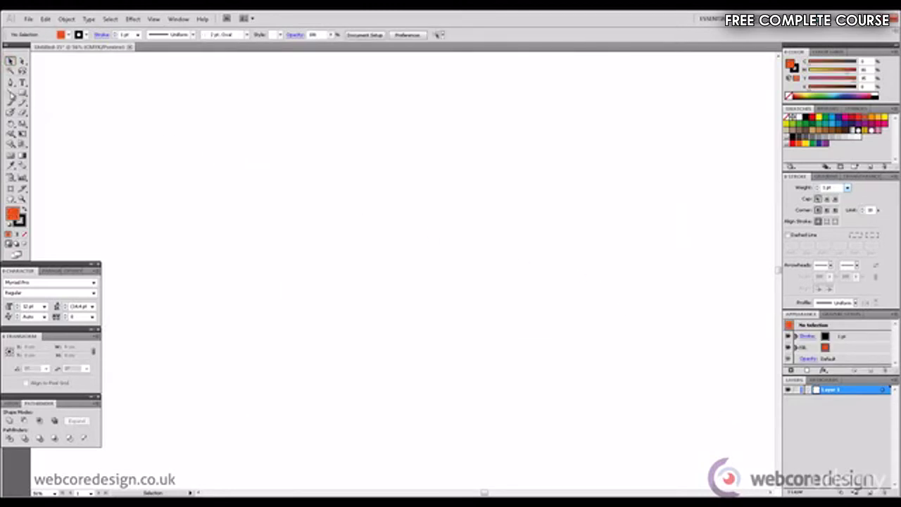
- Draw a diagonal line across the artboard with the Line Segment tool, then deselect it
{"action": "left_click", "coordinate": [10, 92]}
{"action": "left_click_drag", "start_coordinate": [250, 203], "coordinate": [509, 314]}
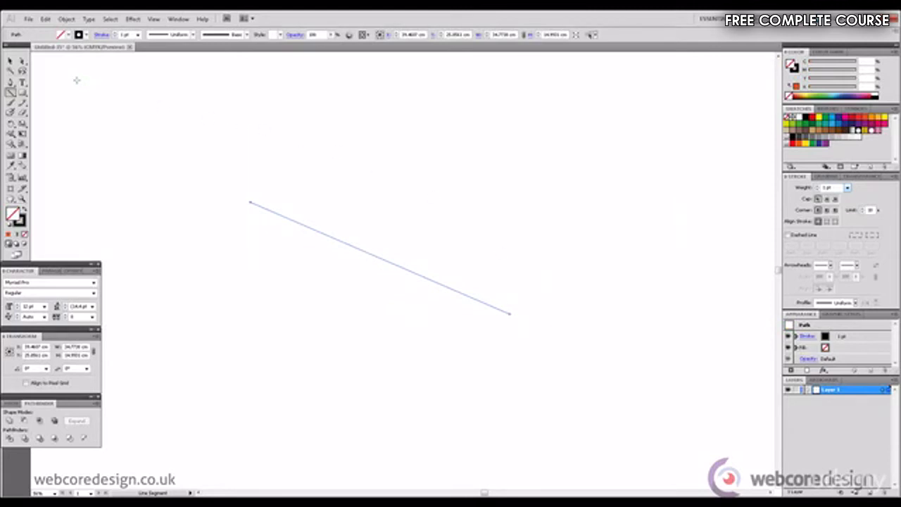
{"action": "left_click", "coordinate": [10, 61]}
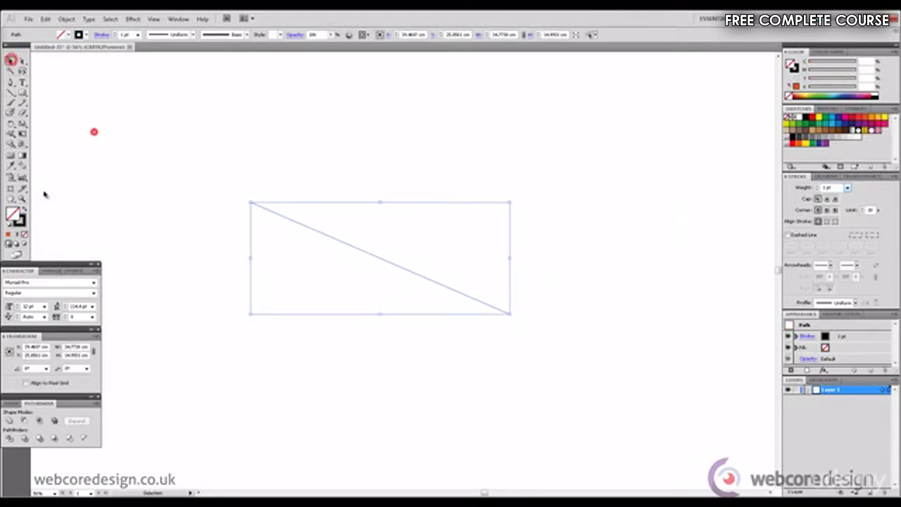
{"action": "left_click", "coordinate": [92, 133]}
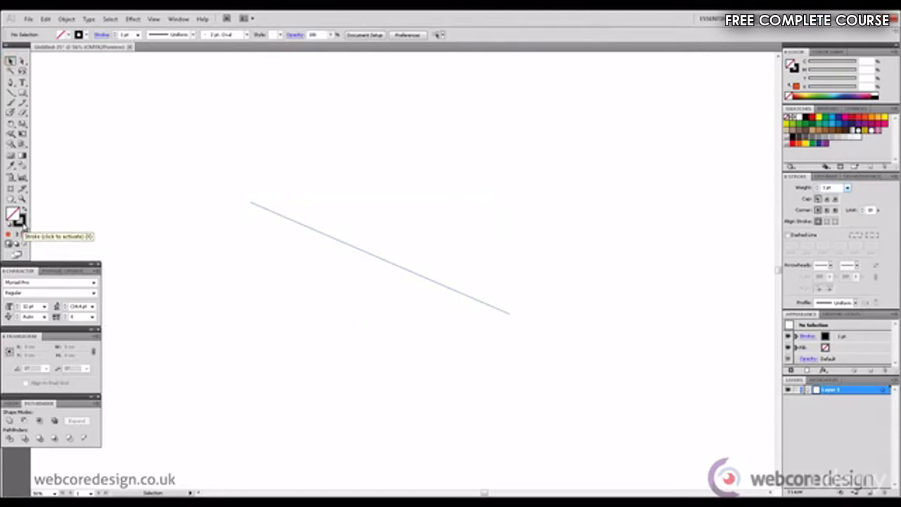
- With the stroke colour active, add a horizontal, a vertical and a second diagonal line
{"action": "left_click", "coordinate": [22, 224]}
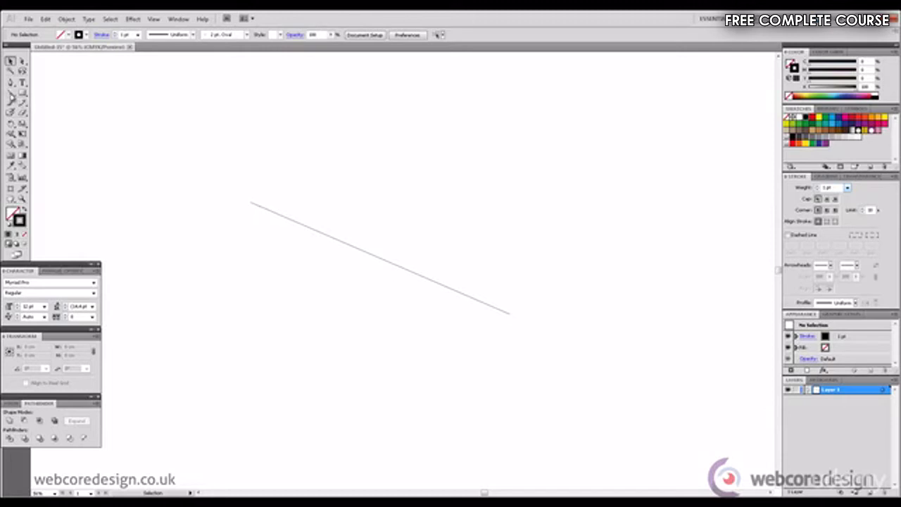
{"action": "left_click", "coordinate": [11, 92]}
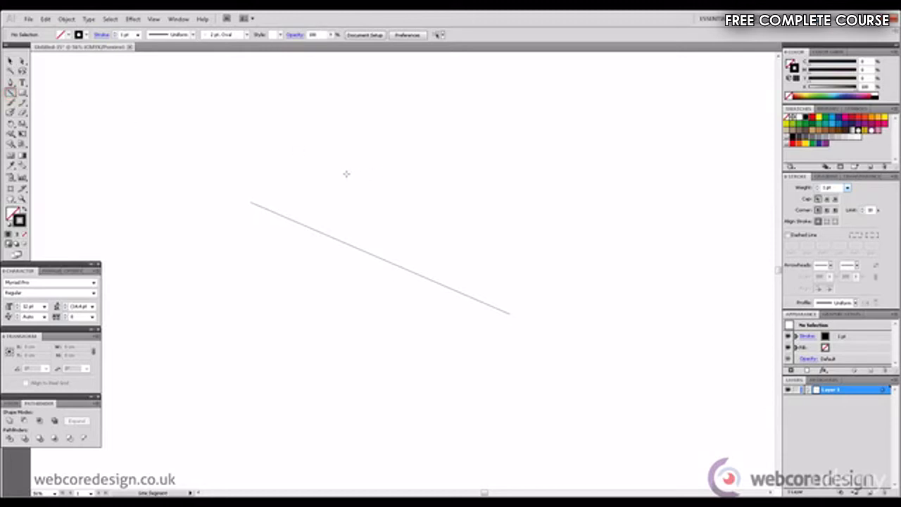
{"action": "left_click_drag", "start_coordinate": [346, 174], "coordinate": [677, 173]}
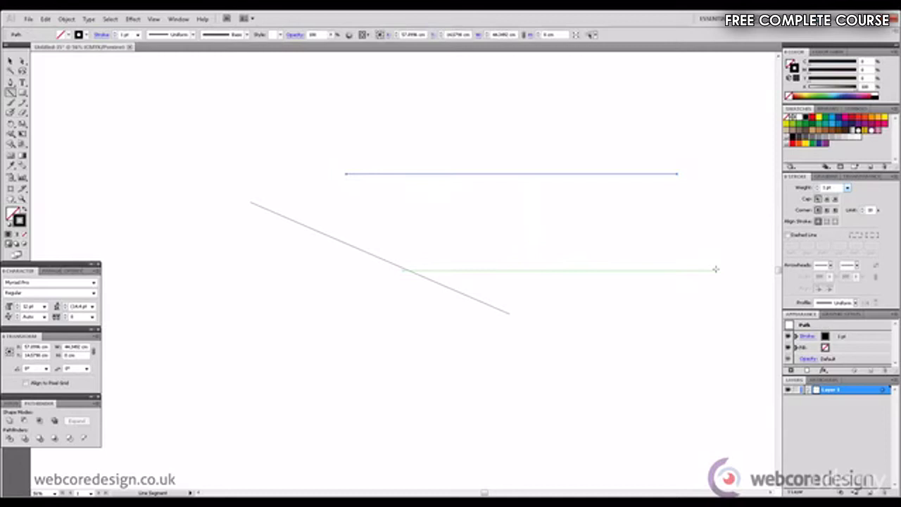
{"action": "left_click_drag", "start_coordinate": [233, 374], "coordinate": [229, 200]}
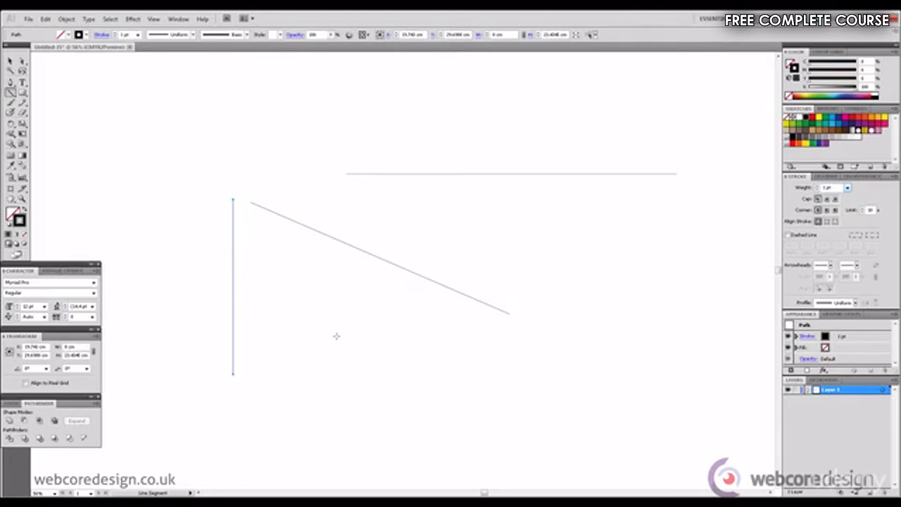
{"action": "left_click_drag", "start_coordinate": [337, 336], "coordinate": [470, 432]}
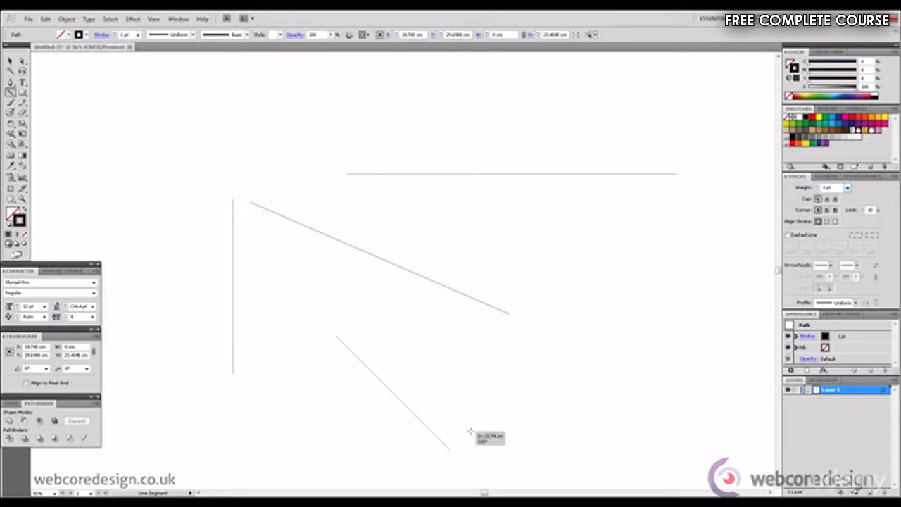
{"action": "left_click_drag", "start_coordinate": [470, 432], "coordinate": [469, 430]}
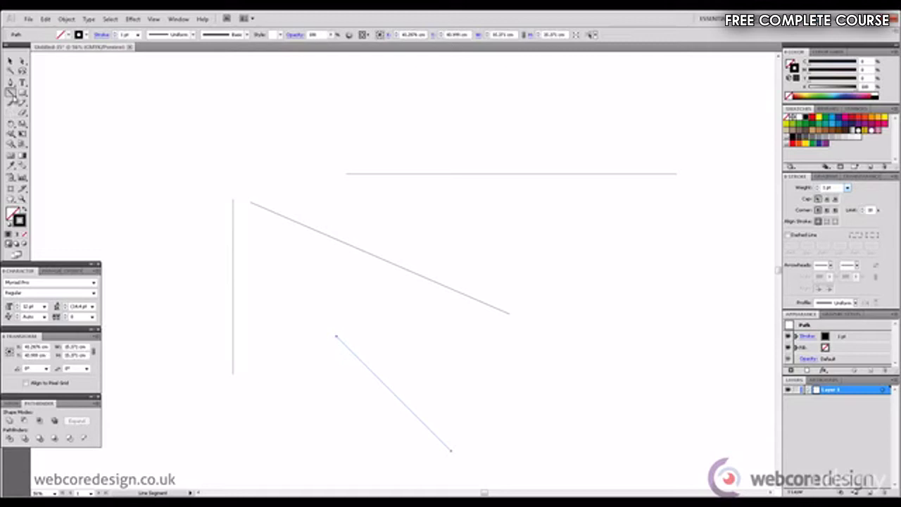
{"action": "left_click", "coordinate": [9, 61]}
{"action": "left_click", "coordinate": [582, 360]}
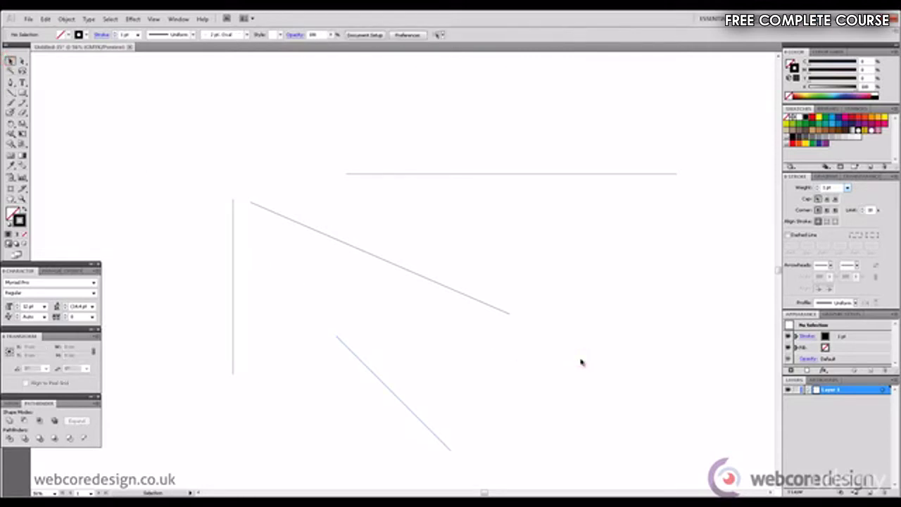
- Clear the four lines and draw a large centred heptagon plus a smaller one to its right
{"action": "left_click_drag", "start_coordinate": [154, 115], "coordinate": [720, 432]}
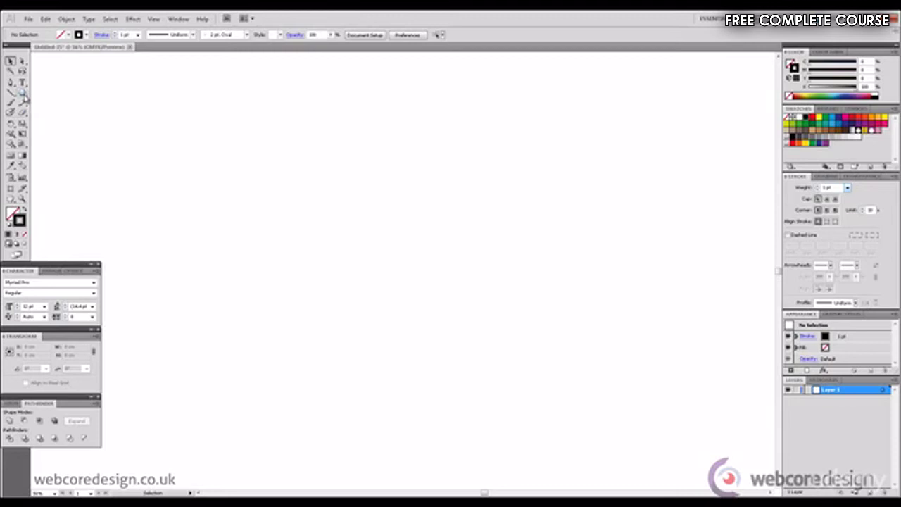
{"action": "left_click", "coordinate": [24, 94]}
{"action": "left_click_drag", "start_coordinate": [25, 97], "coordinate": [64, 125]}
{"action": "left_click_drag", "start_coordinate": [389, 196], "coordinate": [447, 247]}
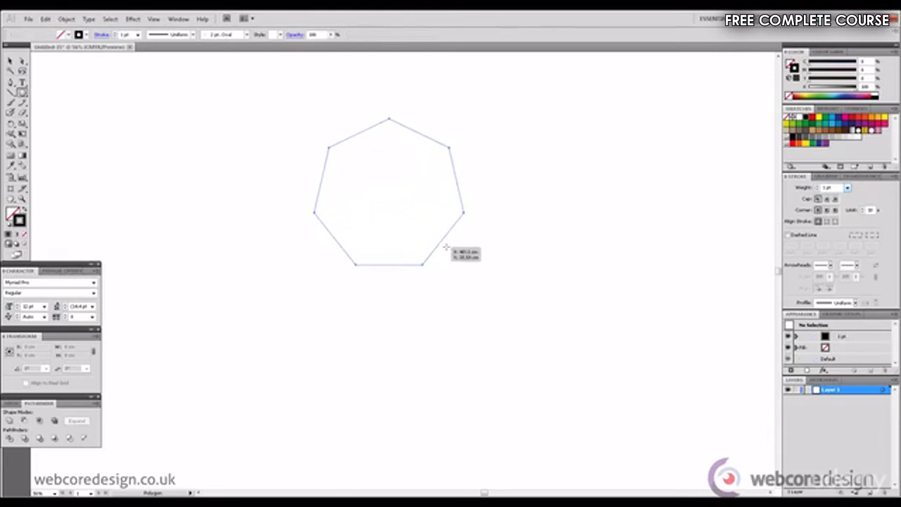
{"action": "left_click", "coordinate": [9, 61]}
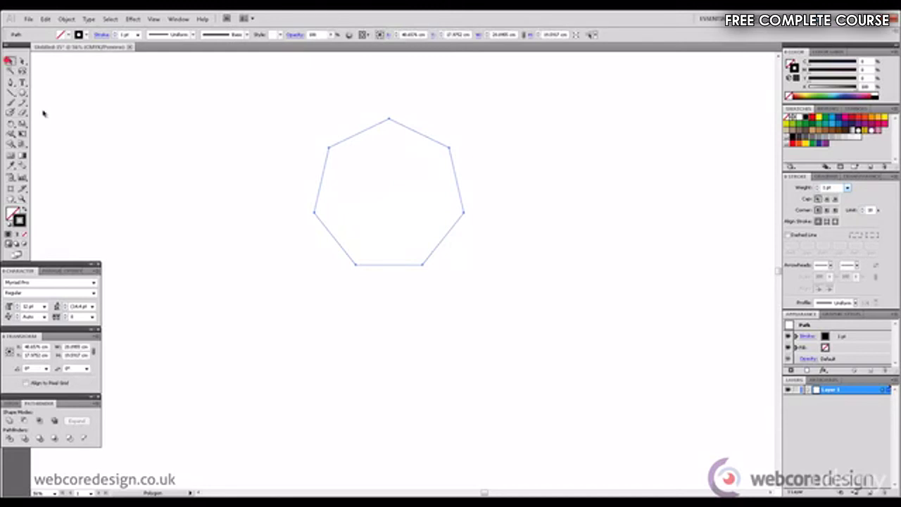
{"action": "left_click", "coordinate": [217, 241]}
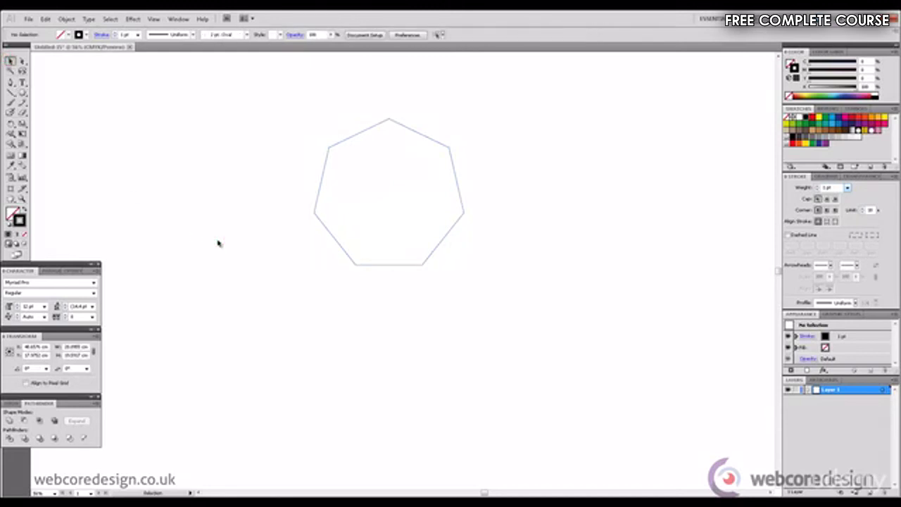
{"action": "left_click", "coordinate": [22, 92]}
{"action": "left_click_drag", "start_coordinate": [546, 213], "coordinate": [584, 249]}
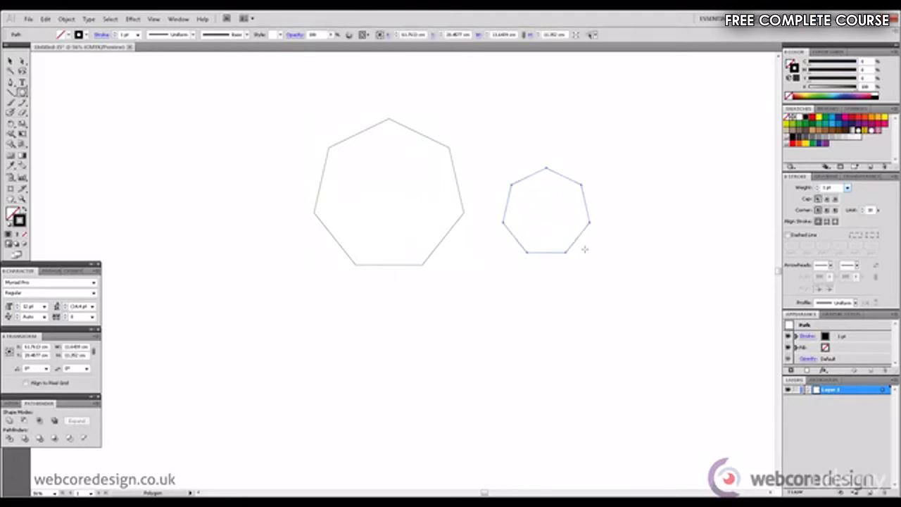
- Create a 5-sided polygon and move it below the heptagons
{"action": "left_click", "coordinate": [584, 250]}
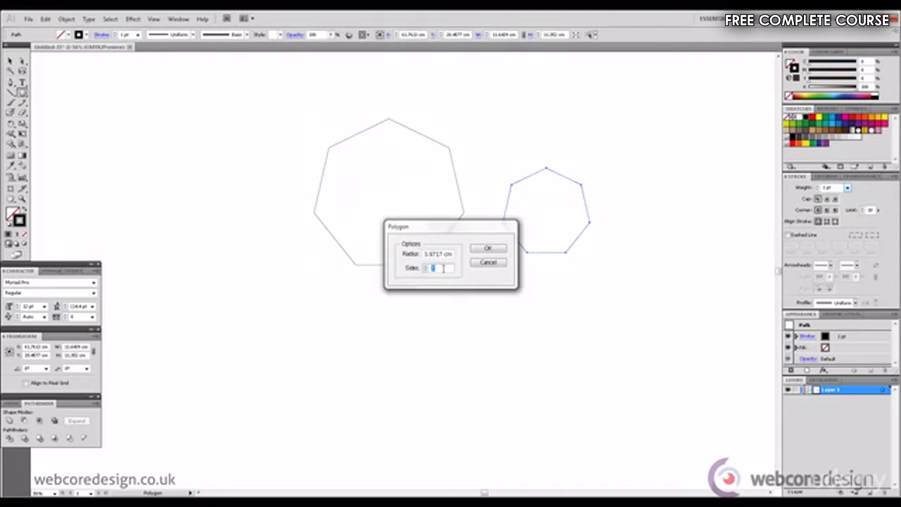
{"action": "left_click", "coordinate": [443, 269]}
{"action": "type", "text": "5"}
{"action": "left_click", "coordinate": [488, 248]}
{"action": "left_click", "coordinate": [11, 61]}
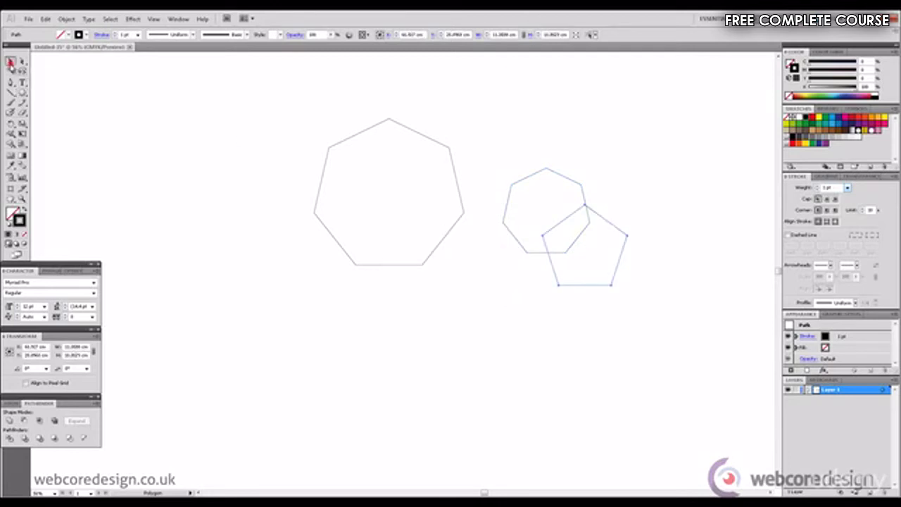
{"action": "left_click_drag", "start_coordinate": [608, 285], "coordinate": [609, 349]}
{"action": "left_click", "coordinate": [632, 338]}
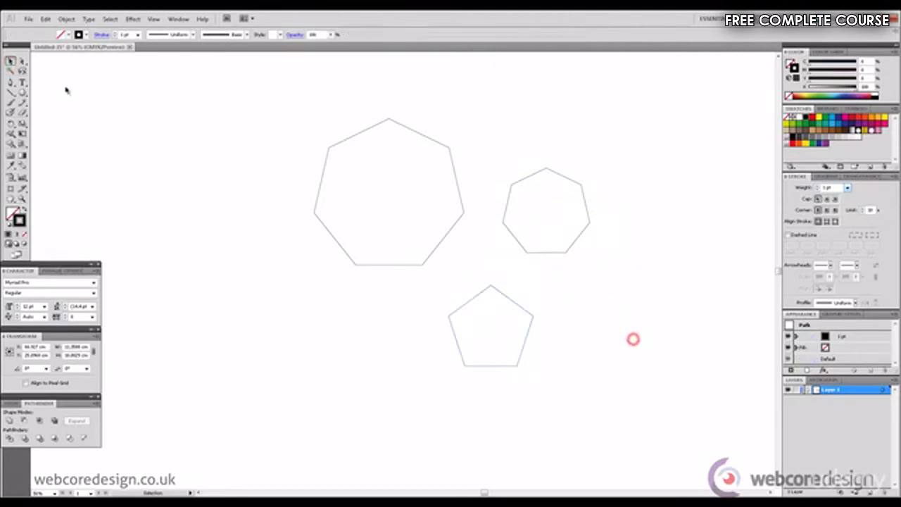
- Draw a pentagon on the left, then create a 4-sided square and move it down-right
{"action": "left_click", "coordinate": [22, 92]}
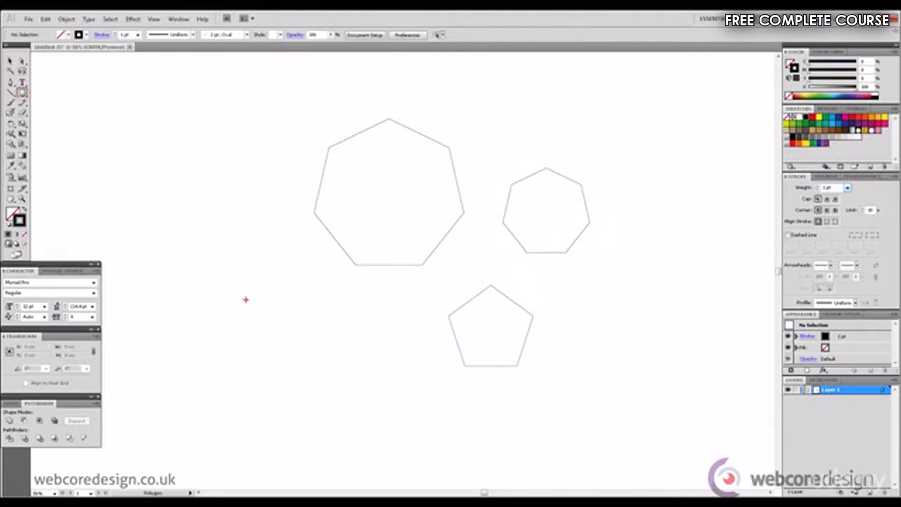
{"action": "left_click_drag", "start_coordinate": [247, 299], "coordinate": [287, 322]}
{"action": "left_click", "coordinate": [288, 322]}
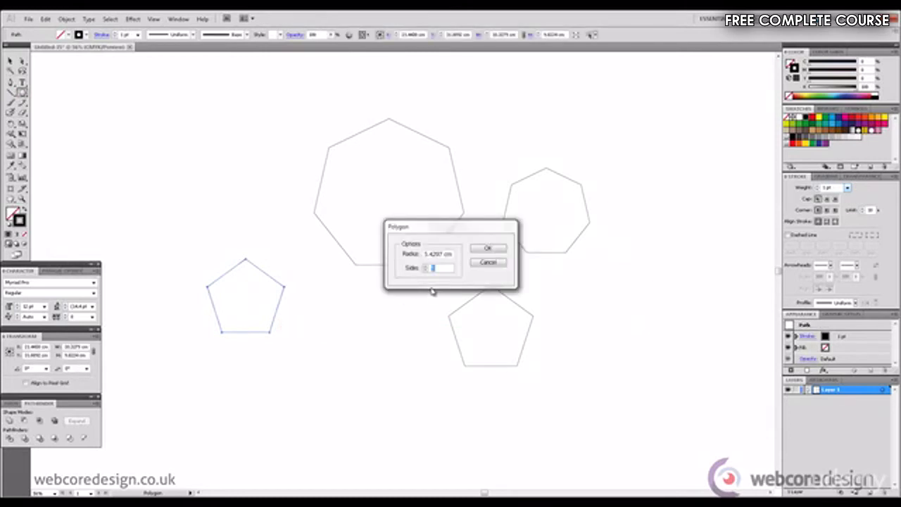
{"action": "type", "text": "4"}
{"action": "left_click", "coordinate": [497, 251]}
{"action": "left_click", "coordinate": [10, 61]}
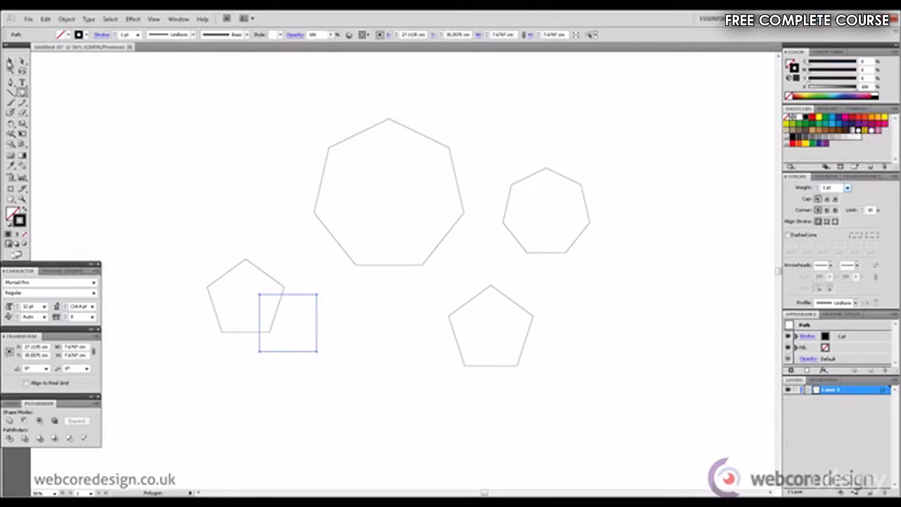
{"action": "left_click", "coordinate": [334, 312]}
{"action": "left_click_drag", "start_coordinate": [317, 311], "coordinate": [408, 397]}
{"action": "left_click", "coordinate": [408, 397]}
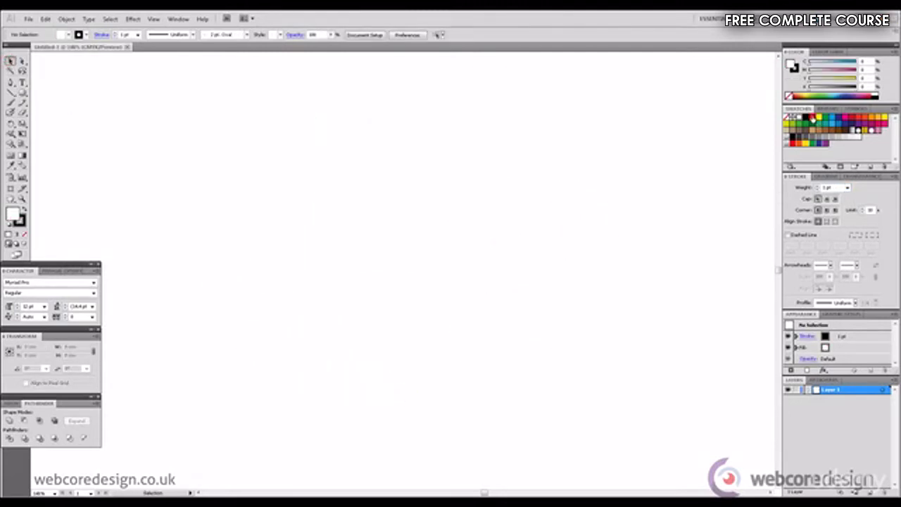
- With red fill and the Ellipse tool, draw a circle, a wide ellipse and a tall ellipse
{"action": "left_click", "coordinate": [813, 116]}
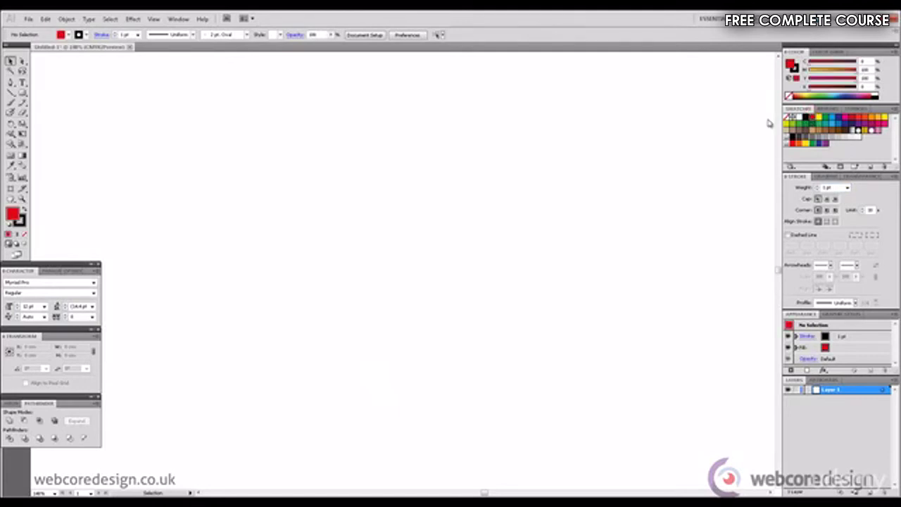
{"action": "left_click", "coordinate": [22, 93]}
{"action": "left_click", "coordinate": [23, 93]}
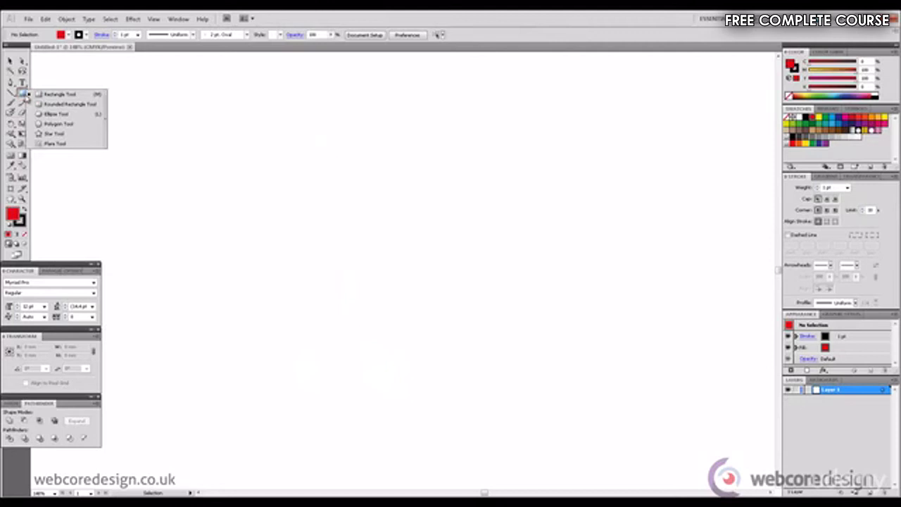
{"action": "left_click", "coordinate": [73, 114]}
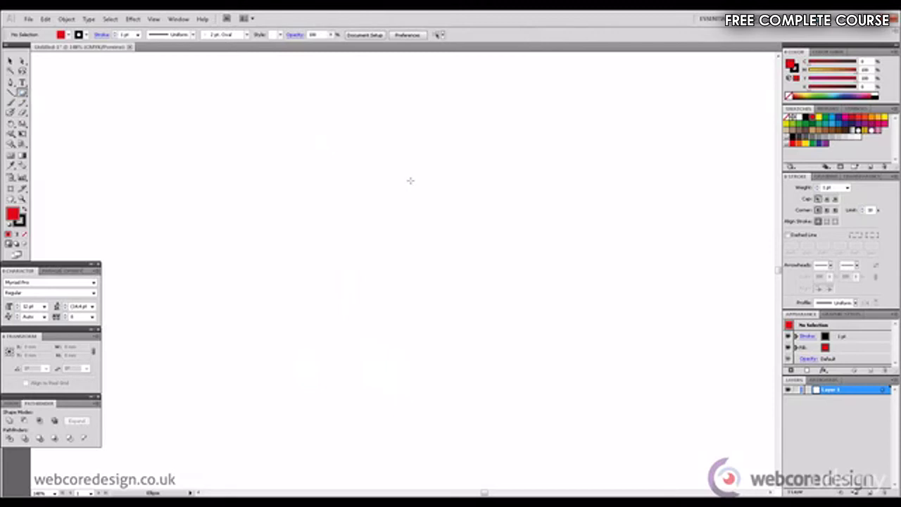
{"action": "left_click_drag", "start_coordinate": [411, 181], "coordinate": [515, 274]}
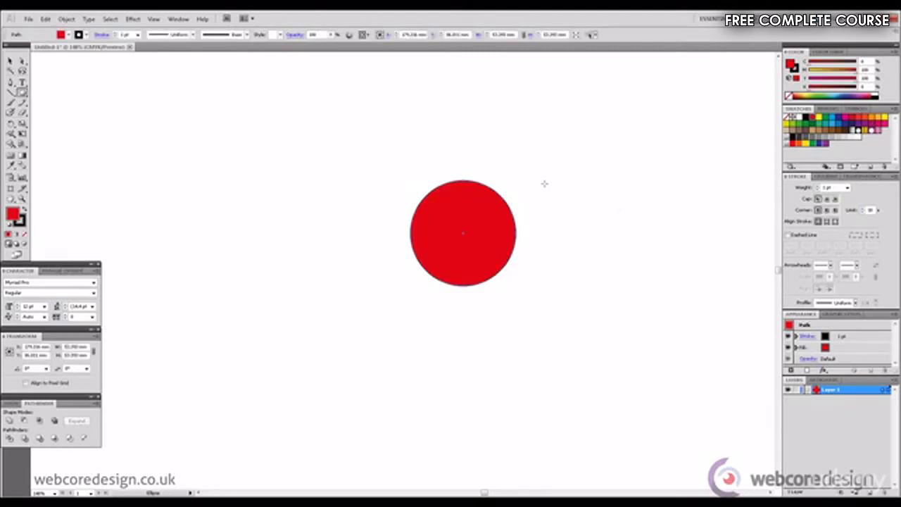
{"action": "left_click_drag", "start_coordinate": [544, 184], "coordinate": [704, 215]}
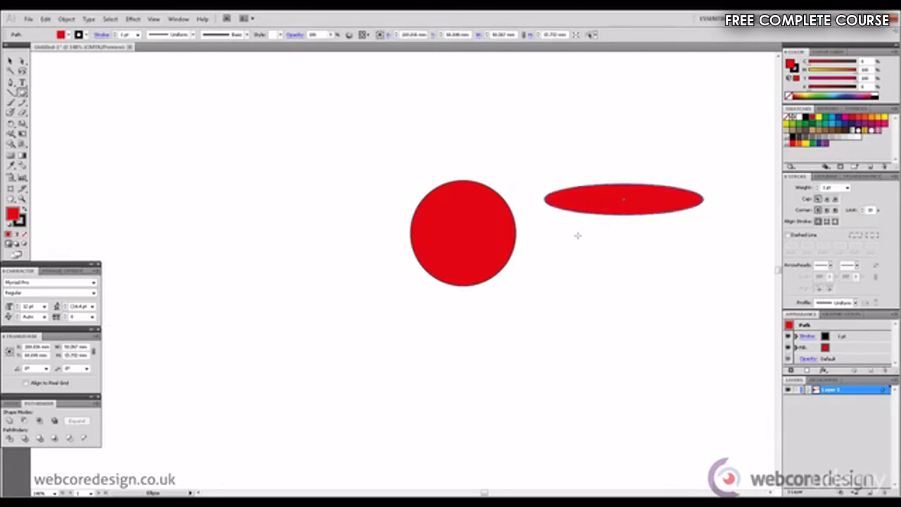
{"action": "left_click_drag", "start_coordinate": [577, 235], "coordinate": [607, 361]}
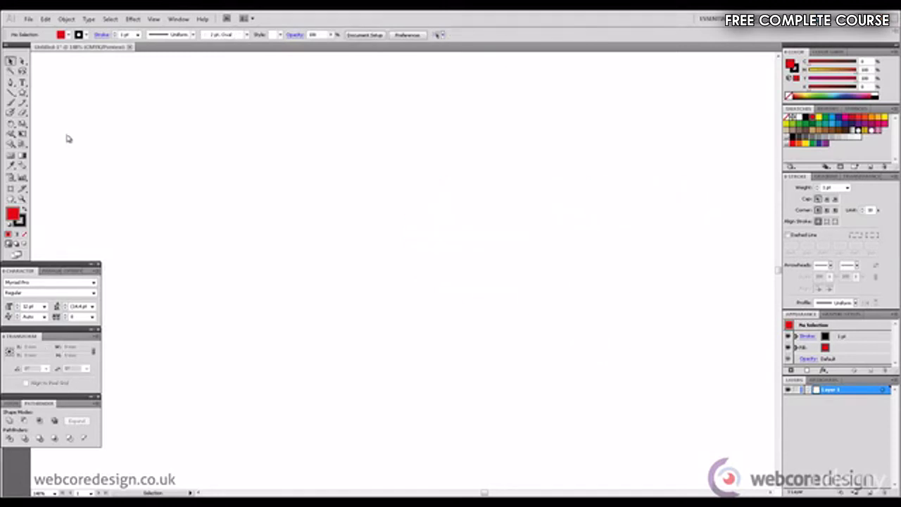
- Draw three red five-point stars: a large one at top, one lower left, a small one right
{"action": "left_click", "coordinate": [23, 93]}
{"action": "left_click", "coordinate": [24, 92]}
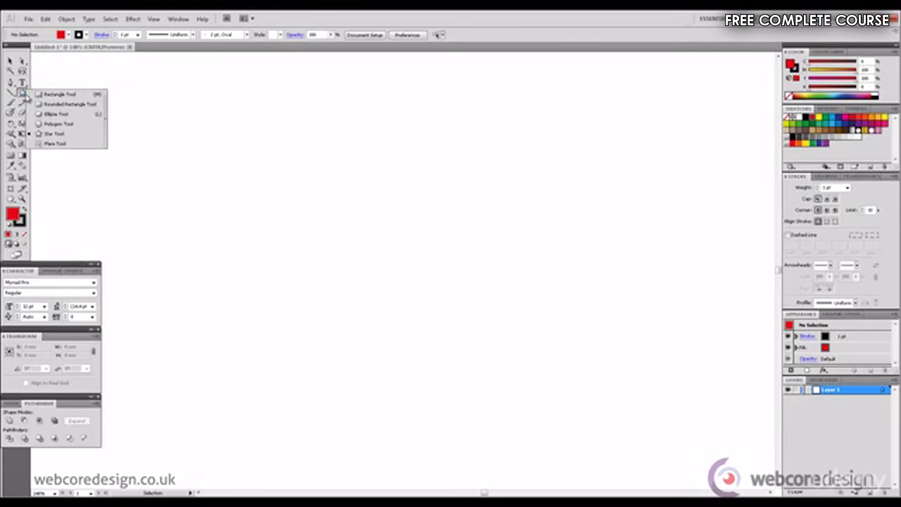
{"action": "left_click", "coordinate": [64, 135]}
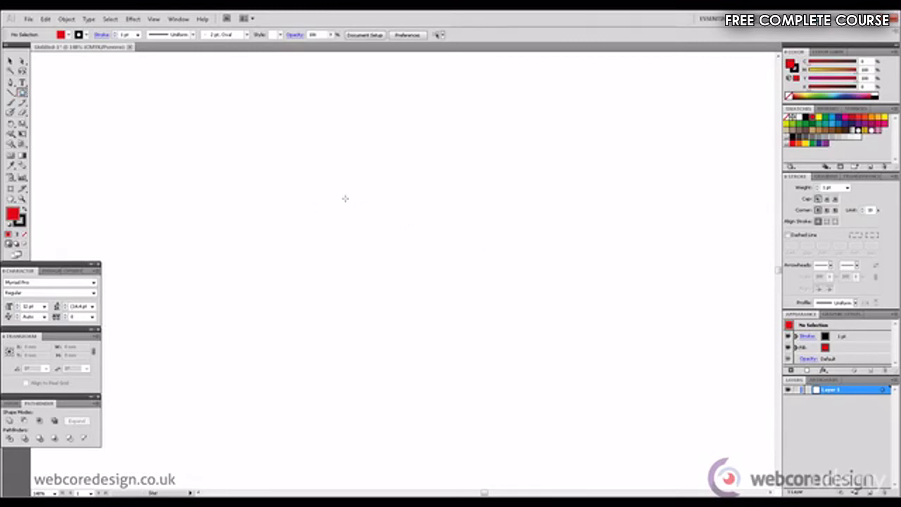
{"action": "left_click_drag", "start_coordinate": [426, 179], "coordinate": [347, 187]}
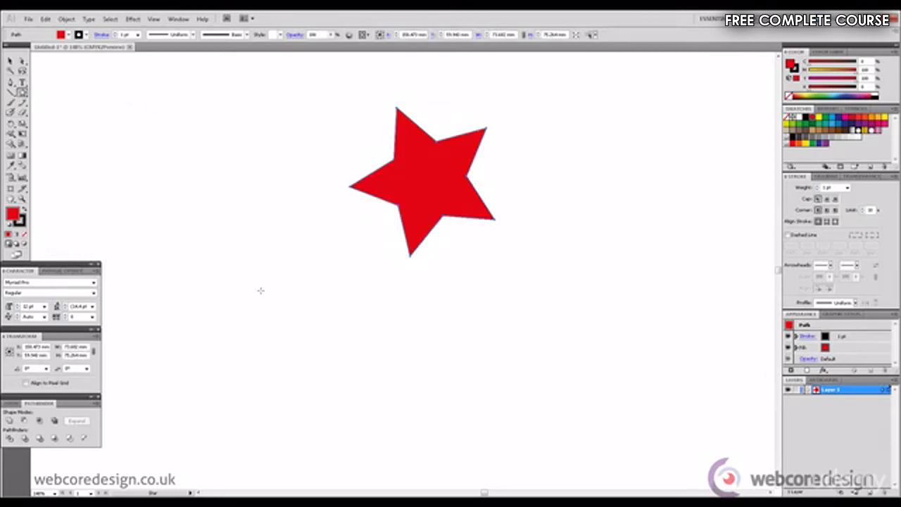
{"action": "left_click_drag", "start_coordinate": [239, 303], "coordinate": [279, 342]}
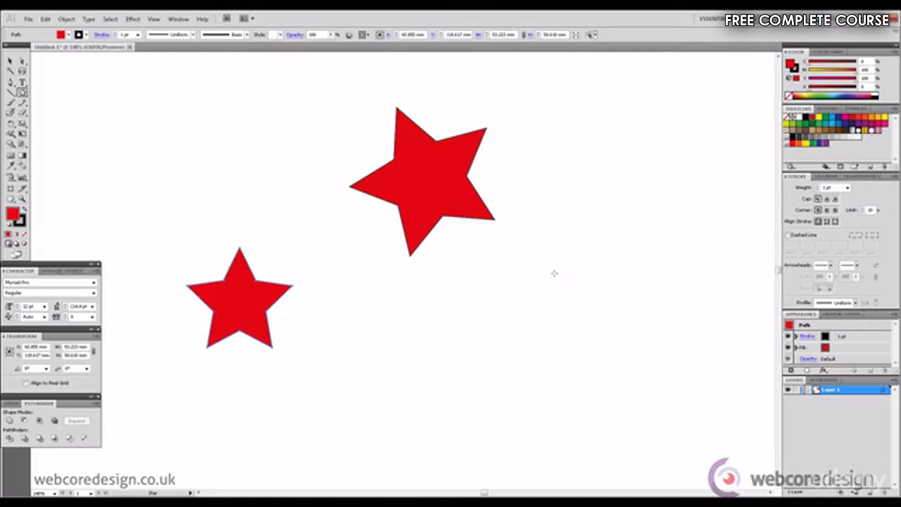
{"action": "left_click_drag", "start_coordinate": [554, 273], "coordinate": [580, 307]}
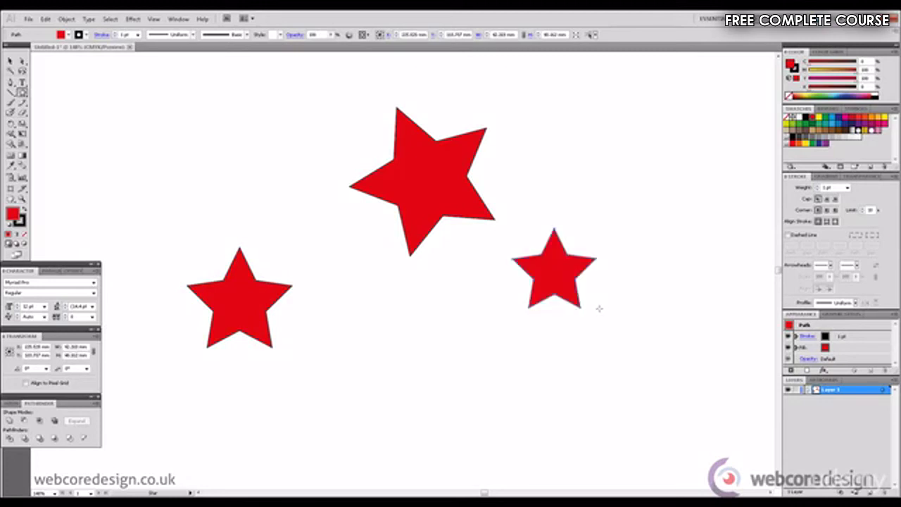
- Create a 10-point star and move it to the lower centre
{"action": "left_click", "coordinate": [598, 307]}
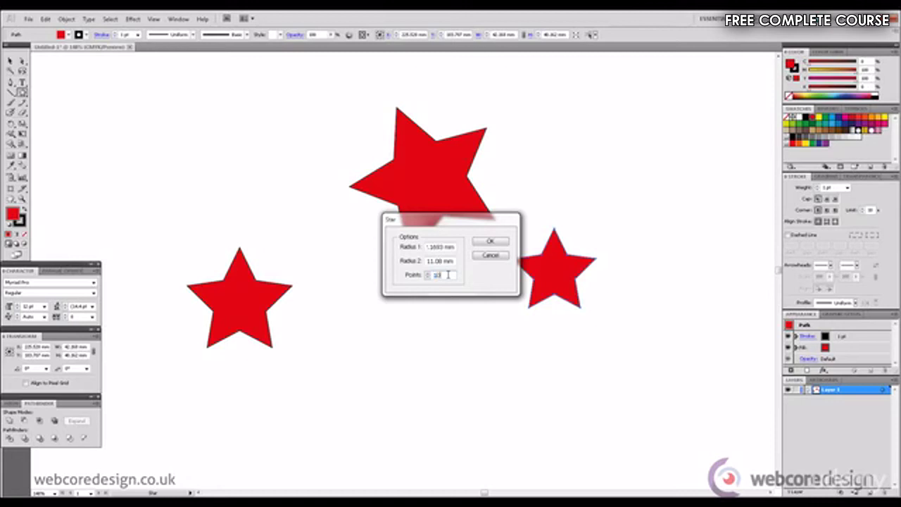
{"action": "left_click", "coordinate": [491, 243]}
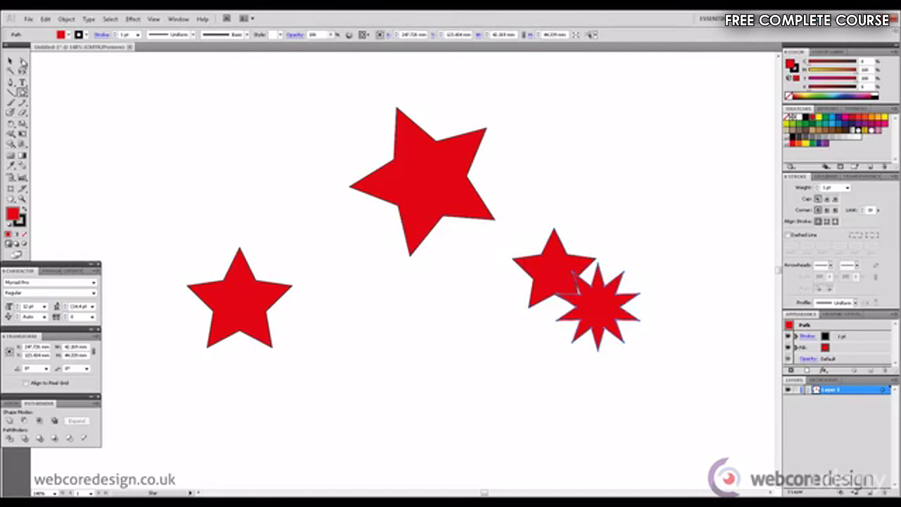
{"action": "left_click", "coordinate": [11, 62]}
{"action": "left_click", "coordinate": [568, 323]}
{"action": "left_click_drag", "start_coordinate": [609, 333], "coordinate": [461, 376]}
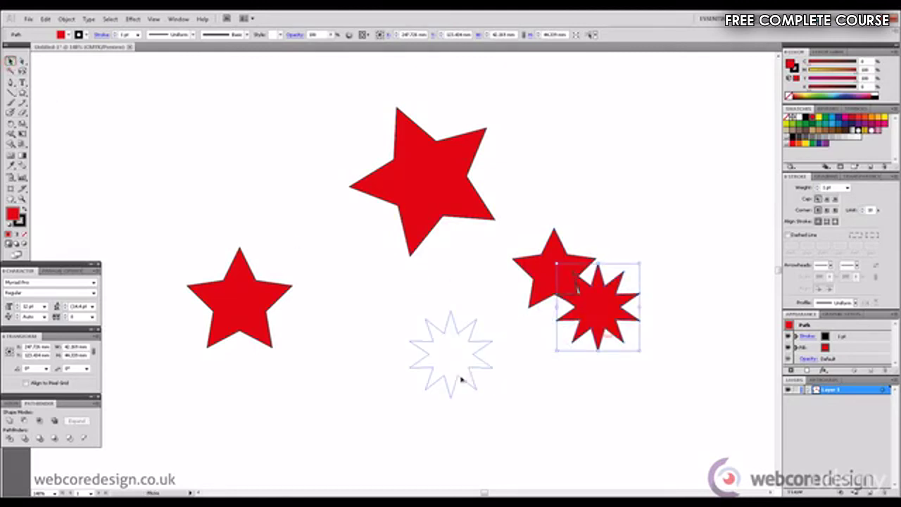
{"action": "left_click", "coordinate": [624, 361]}
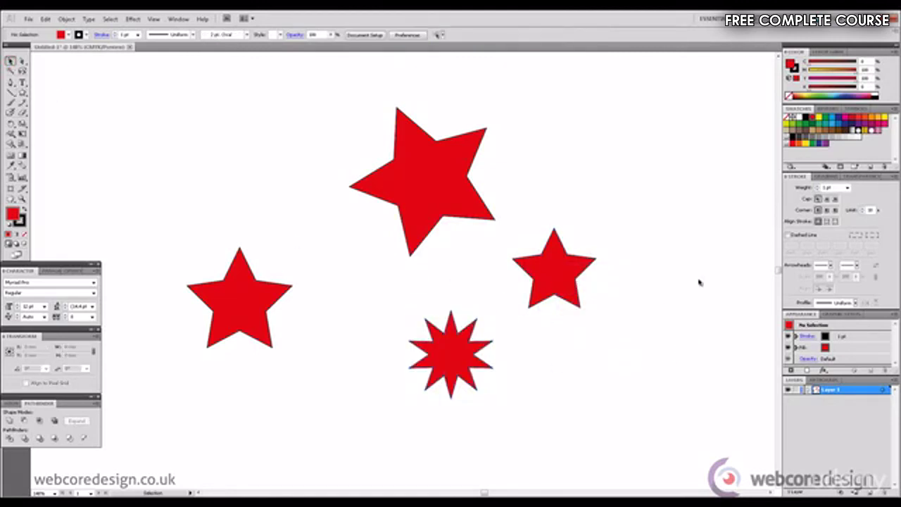
- Add a second 10-point star at lower right, then a 50-point starburst moved to lower left
{"action": "left_click", "coordinate": [22, 92]}
{"action": "mouse_move", "coordinate": [587, 362]}
{"action": "left_mouse_down"}
{"action": "mouse_move", "coordinate": [610, 394]}
{"action": "mouse_move", "coordinate": [627, 397]}
{"action": "left_mouse_up"}
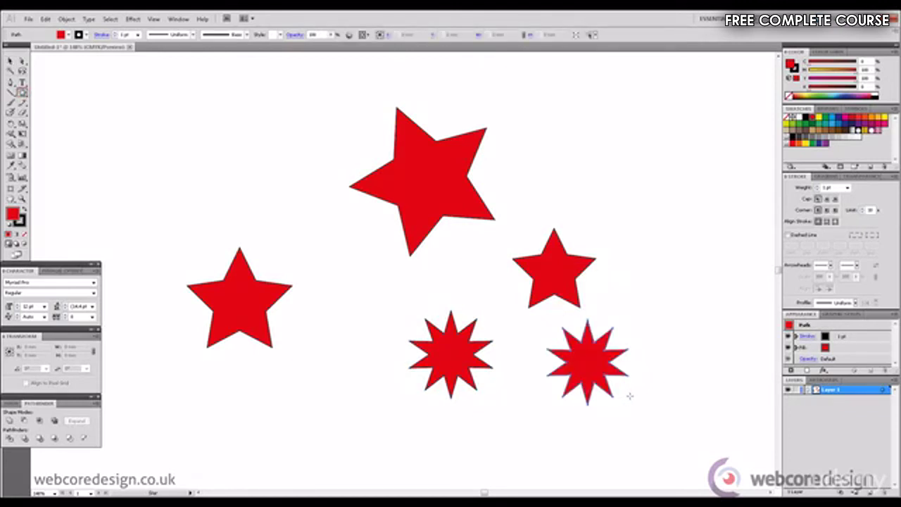
{"action": "left_click", "coordinate": [629, 396]}
{"action": "double_click", "coordinate": [452, 274]}
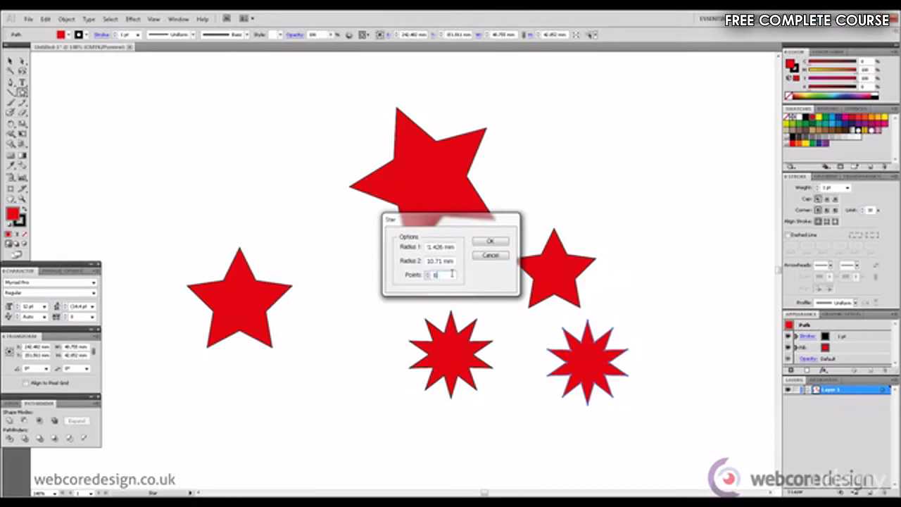
{"action": "type", "text": "50"}
{"action": "left_click", "coordinate": [492, 241]}
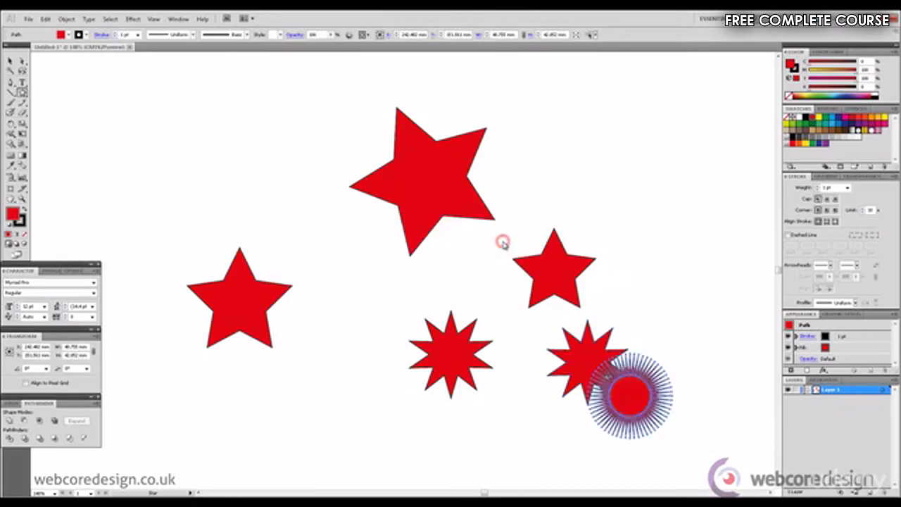
{"action": "left_click", "coordinate": [10, 61]}
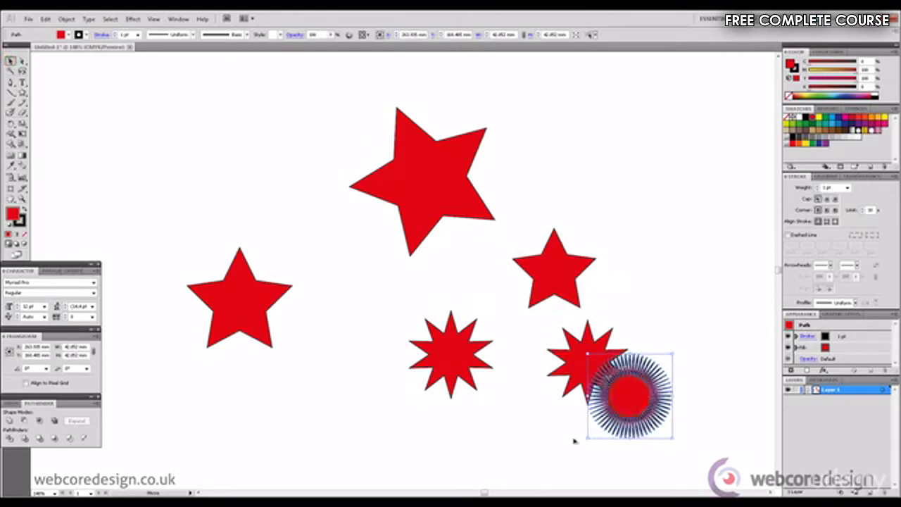
{"action": "left_click_drag", "start_coordinate": [595, 405], "coordinate": [308, 433]}
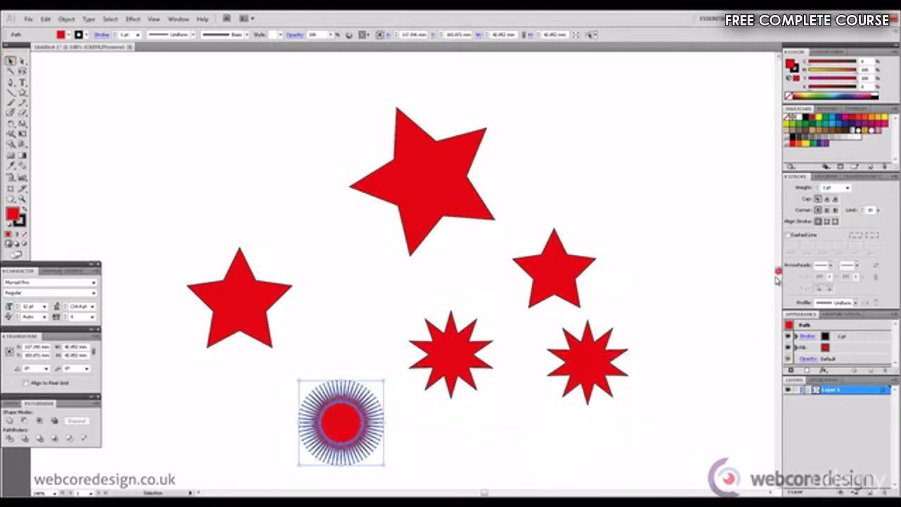
{"action": "scroll", "coordinate": [778, 276], "scroll_direction": "down", "scroll_amount": 5}
{"action": "left_click", "coordinate": [493, 283]}
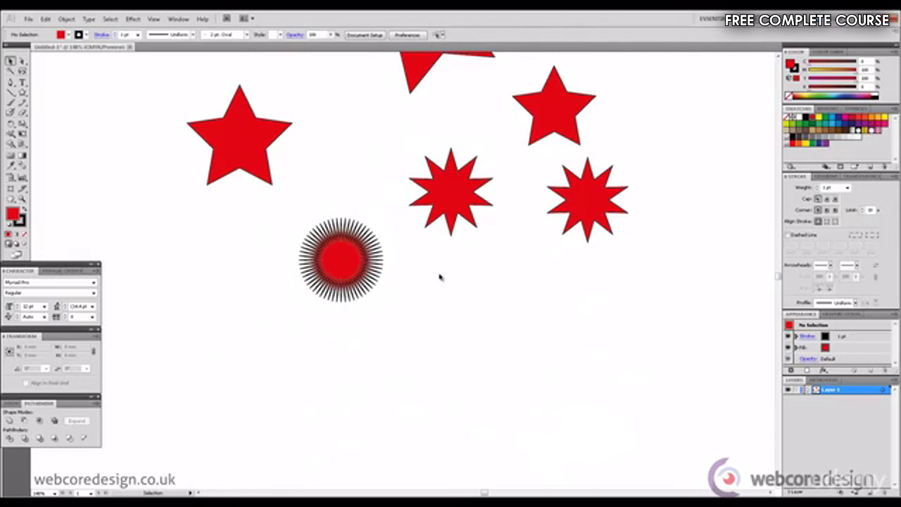
{"action": "left_click", "coordinate": [355, 270]}
{"action": "left_click", "coordinate": [437, 273]}
{"action": "left_click", "coordinate": [354, 270]}
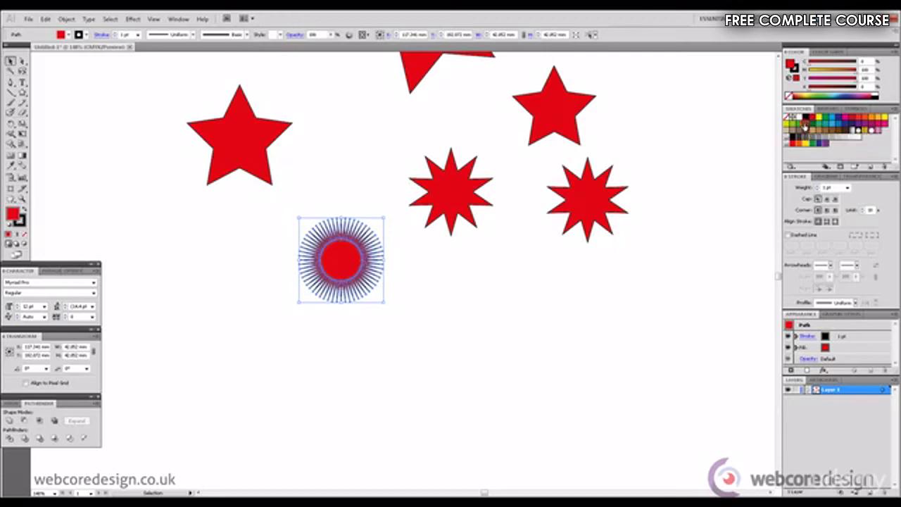
- Give the 50-point starburst a green fill and a dark navy-blue stroke
{"action": "left_click", "coordinate": [805, 126]}
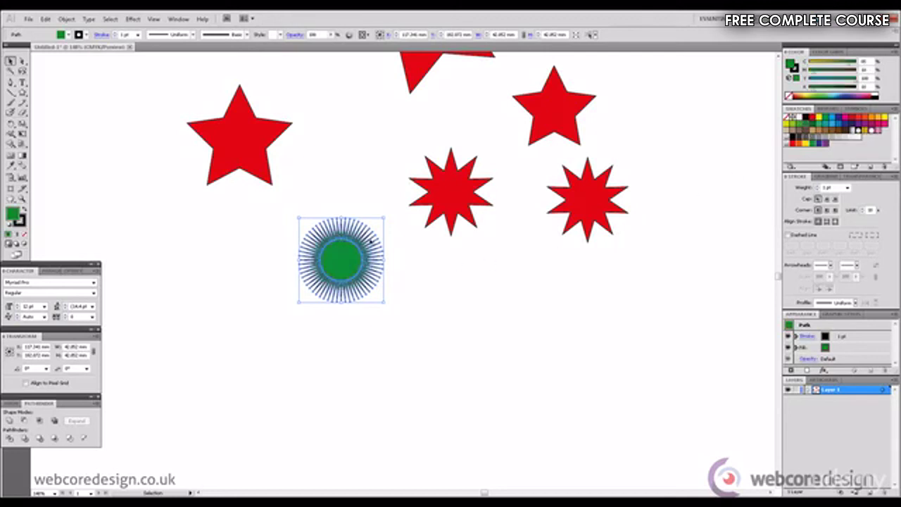
{"action": "left_click", "coordinate": [484, 280]}
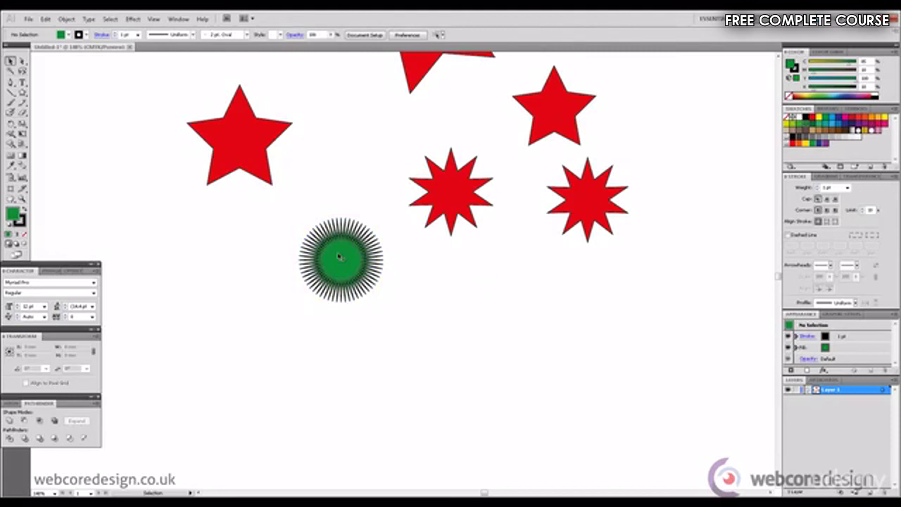
{"action": "left_click", "coordinate": [339, 257]}
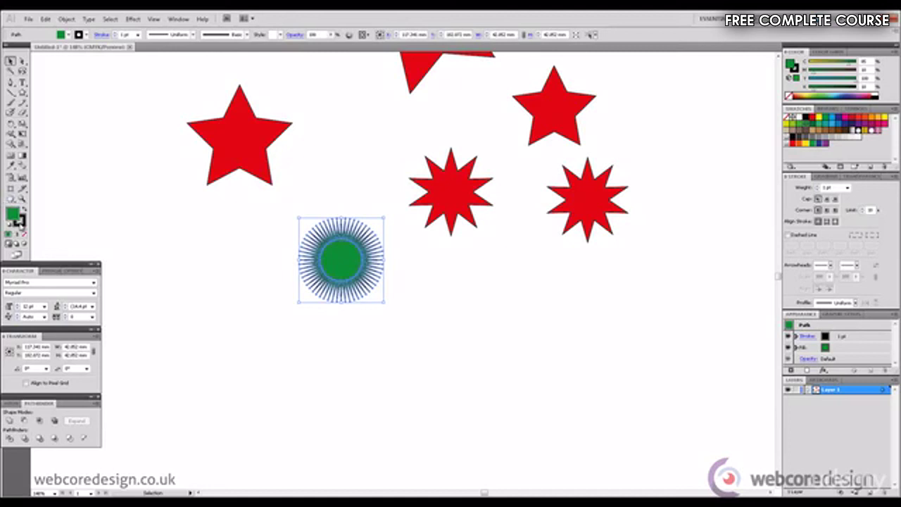
{"action": "left_click", "coordinate": [21, 221]}
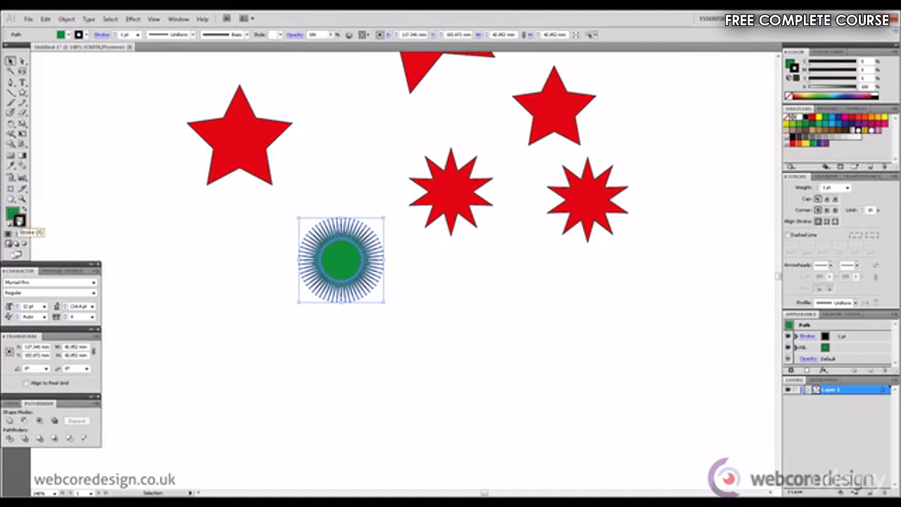
{"action": "left_click", "coordinate": [845, 130]}
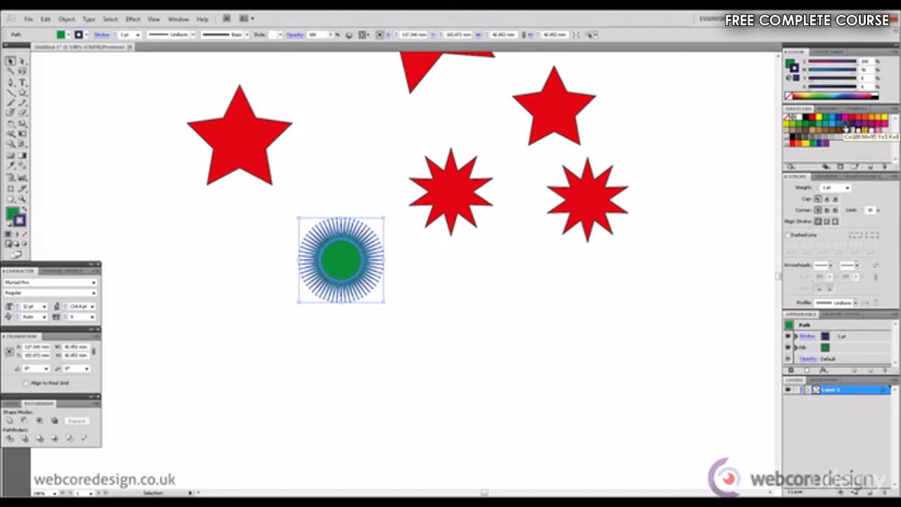
{"action": "left_click", "coordinate": [426, 285]}
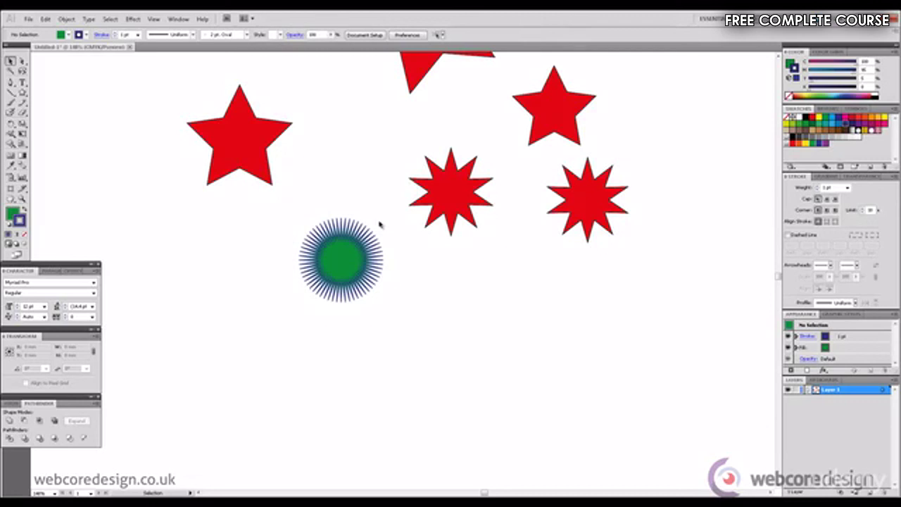
- Set the green sunburst's stroke to None so only its green fill remains
{"action": "left_click", "coordinate": [349, 256]}
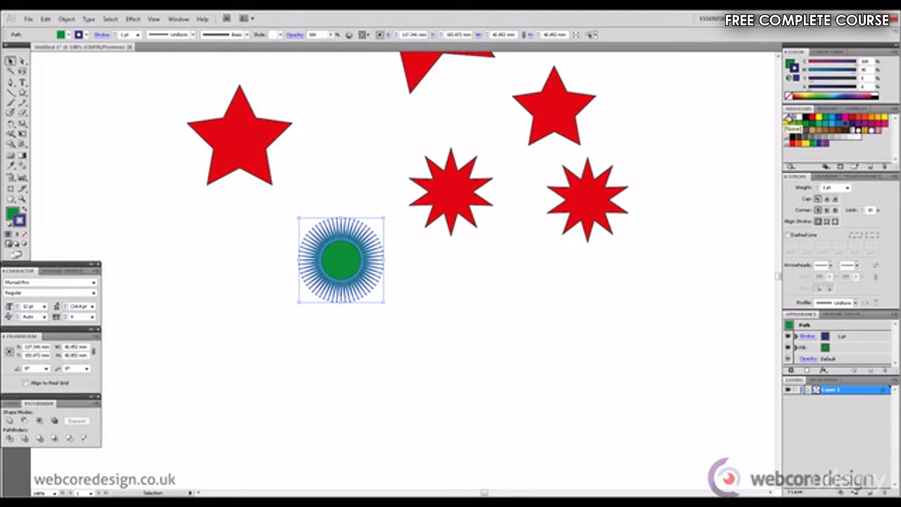
{"action": "left_click", "coordinate": [787, 118]}
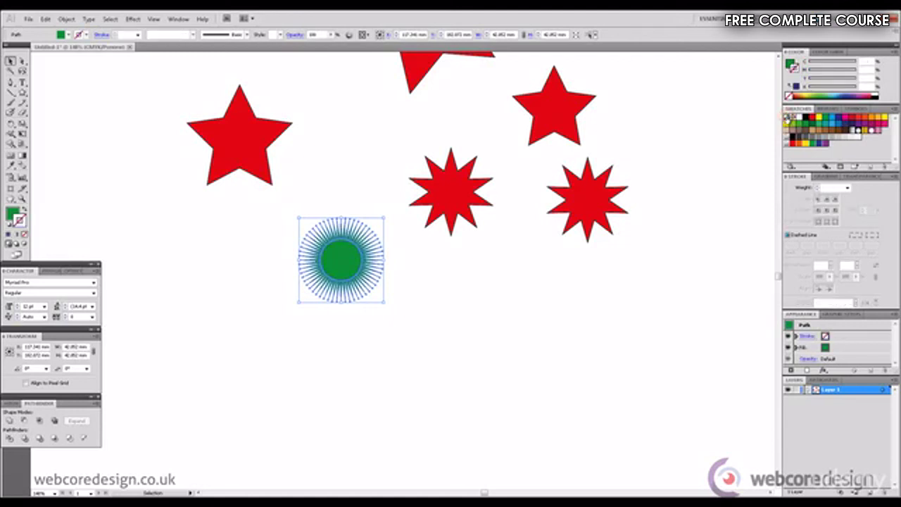
{"action": "left_click", "coordinate": [466, 251]}
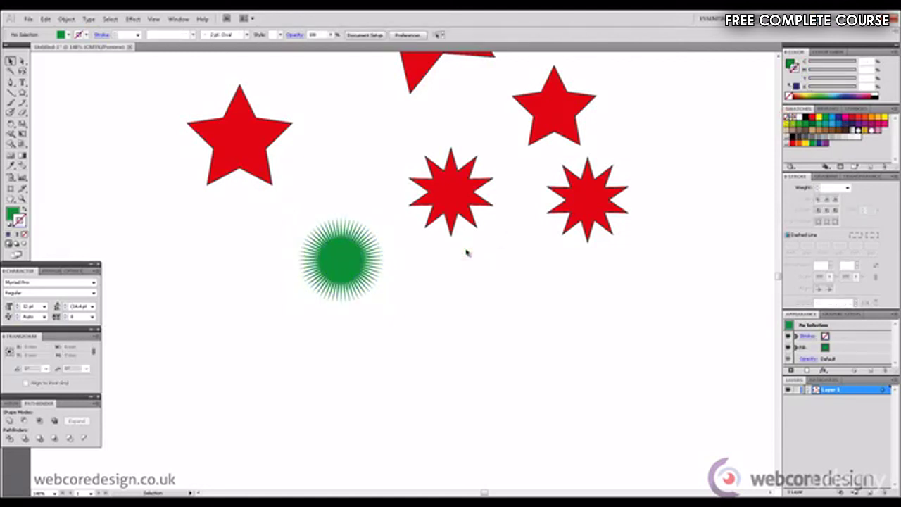